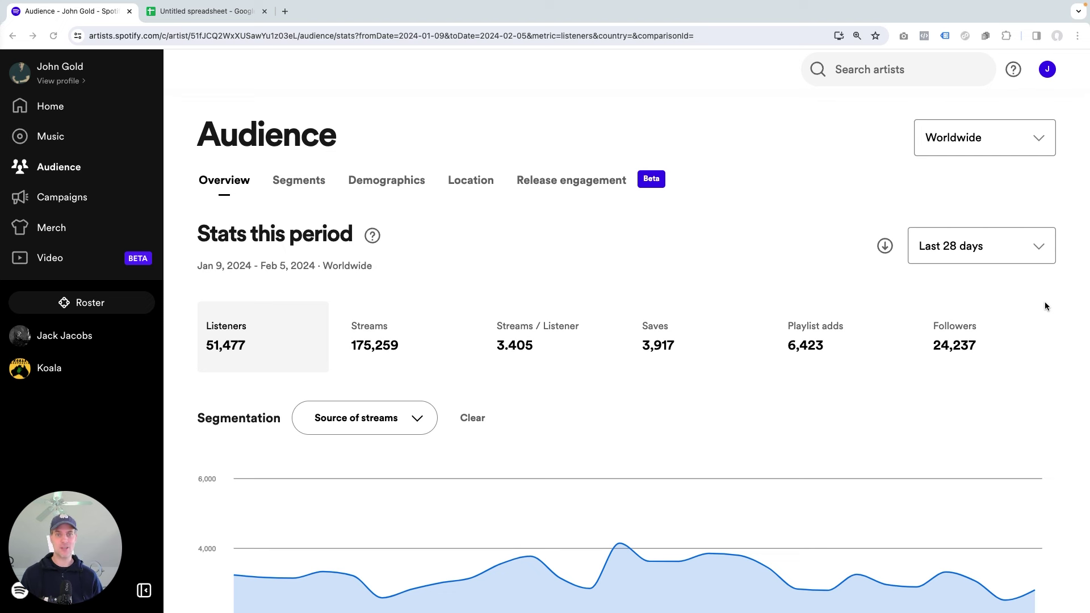
- Open the Source of streams segment list below the listeners chart
{"action": "scroll", "coordinate": [839, 352], "scroll_direction": "down", "scroll_amount": 3}
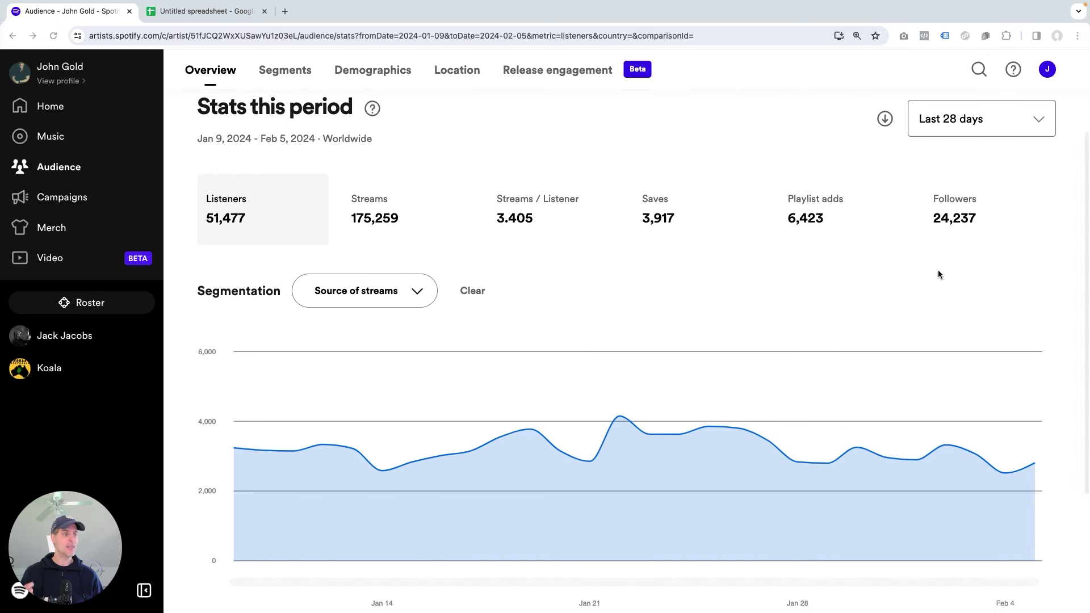
{"action": "scroll", "coordinate": [676, 252], "scroll_direction": "up", "scroll_amount": 3}
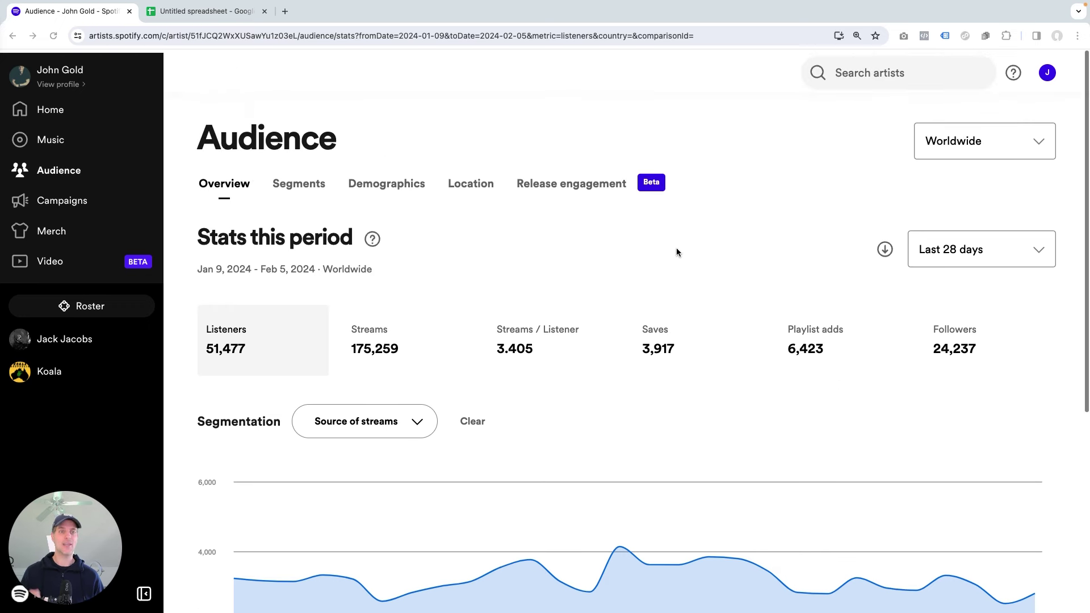
{"action": "scroll", "coordinate": [677, 252], "scroll_direction": "down", "scroll_amount": 3}
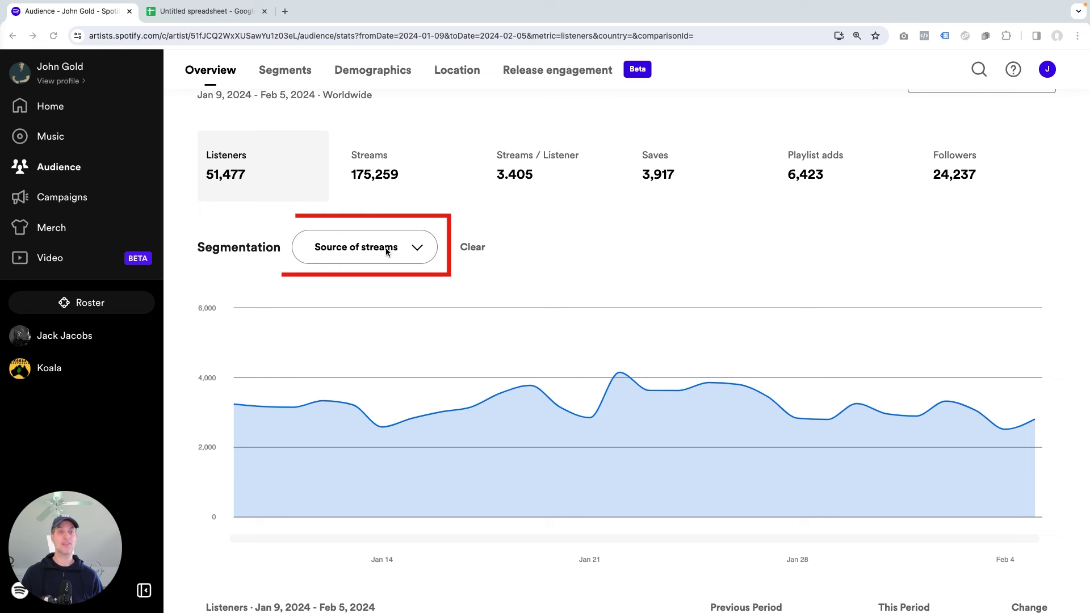
{"action": "left_click", "coordinate": [419, 250]}
{"action": "scroll", "coordinate": [587, 249], "scroll_direction": "down", "scroll_amount": 1}
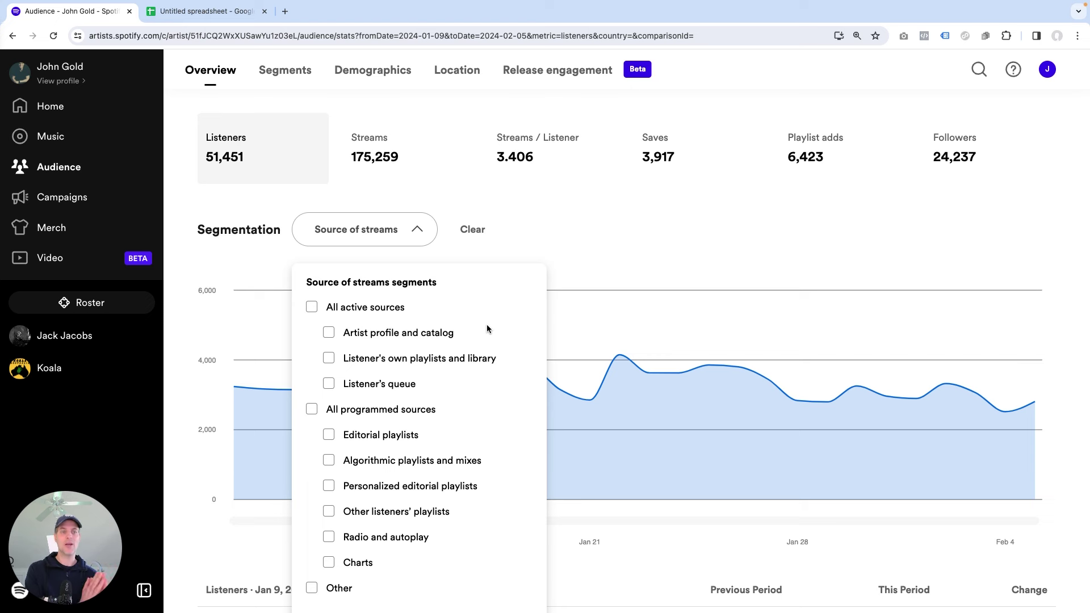
- Try Artist profile and catalog, own playlists, Listener's queue and Editorial playlists, leaving each unchecked
{"action": "left_click", "coordinate": [329, 333]}
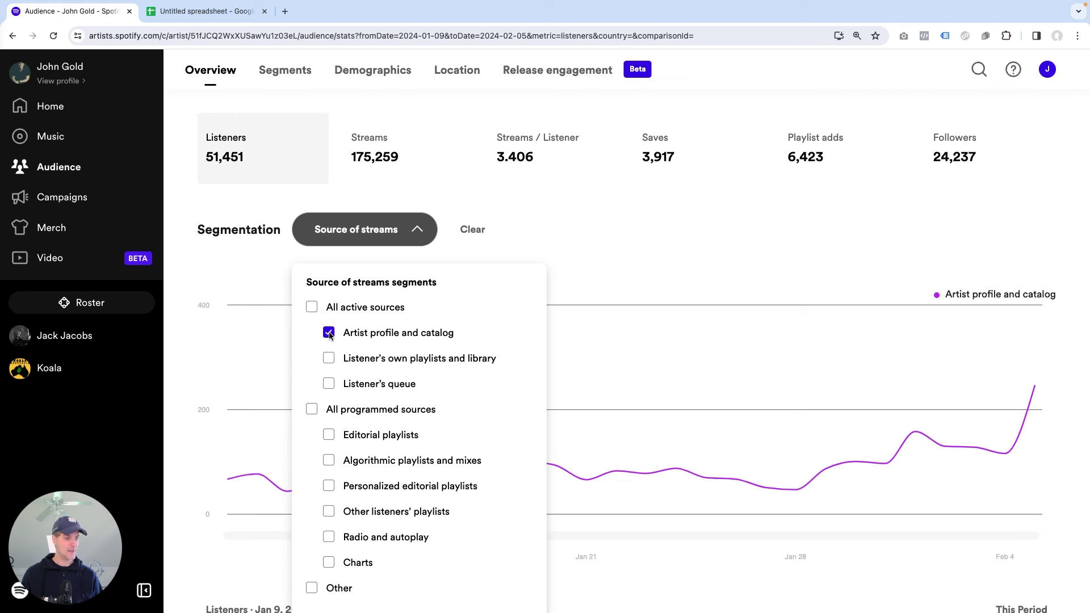
{"action": "left_click", "coordinate": [329, 333]}
{"action": "left_click", "coordinate": [328, 359]}
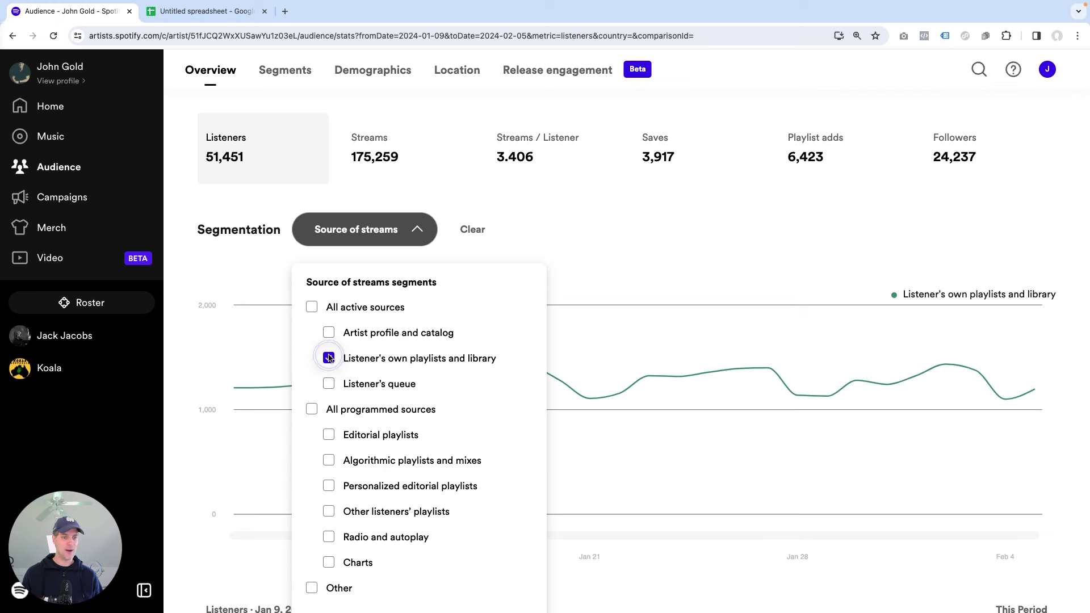
{"action": "left_click", "coordinate": [329, 358]}
{"action": "left_click", "coordinate": [329, 384]}
{"action": "left_click", "coordinate": [329, 384]}
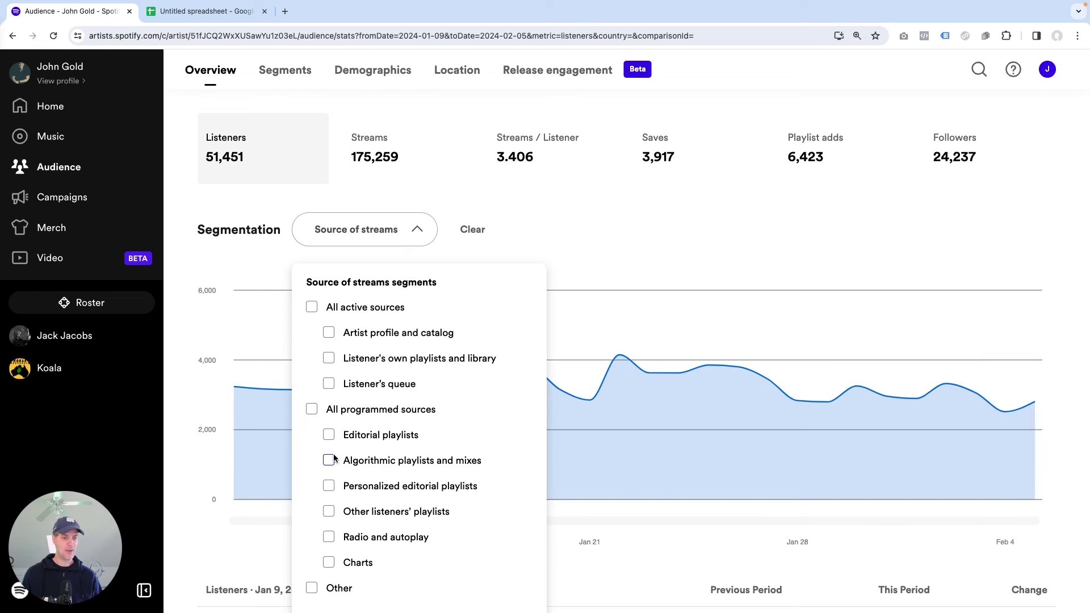
{"action": "left_click", "coordinate": [329, 435]}
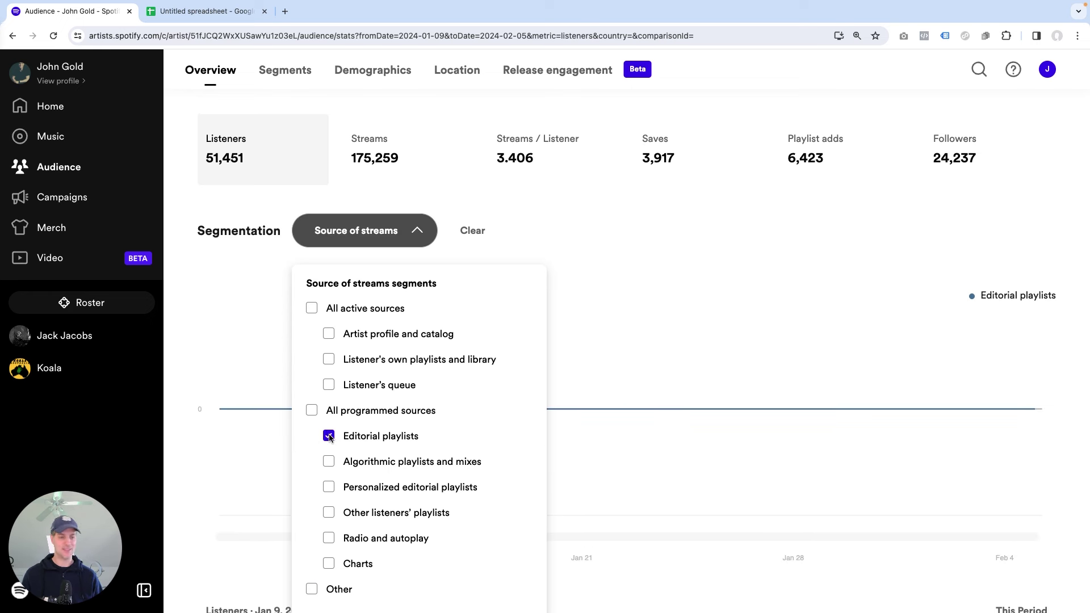
{"action": "left_click", "coordinate": [329, 436]}
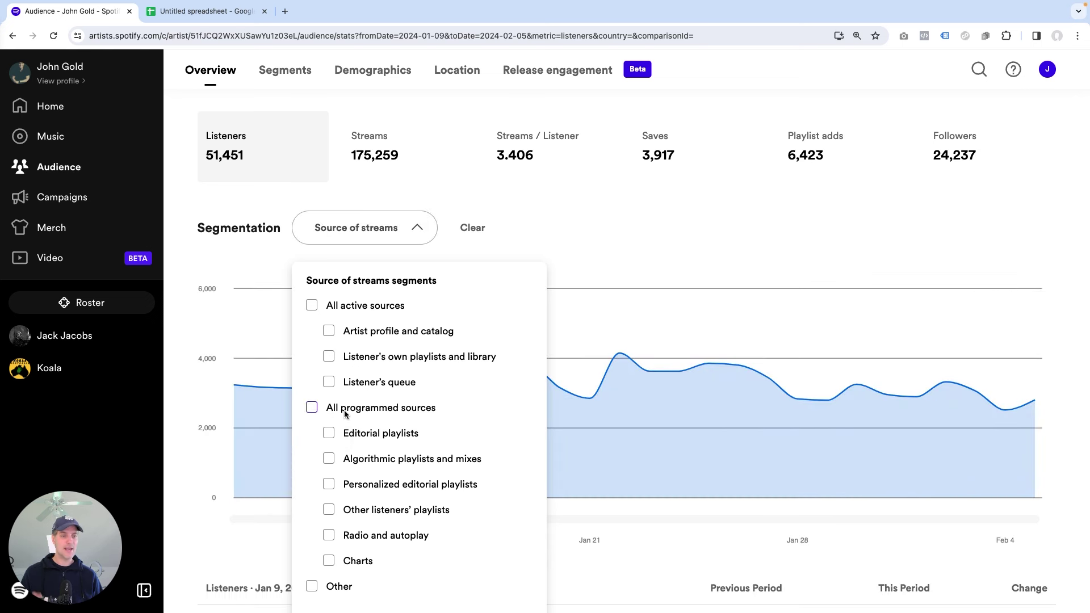
- Check own playlists and library, Algorithmic playlists and mixes, Other listeners' playlists, and Radio and autoplay
{"action": "left_click", "coordinate": [329, 357]}
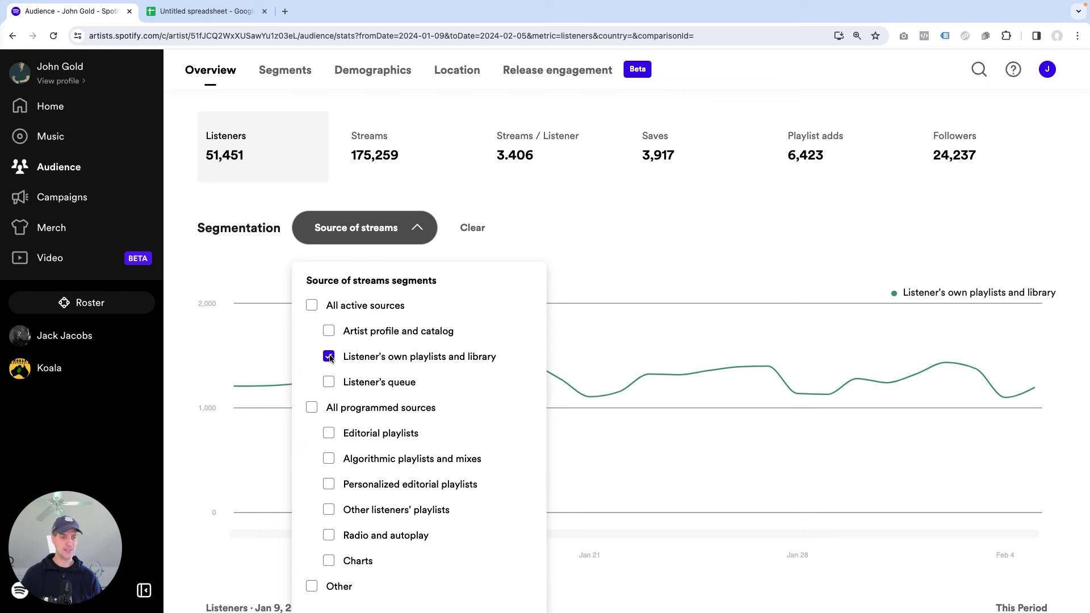
{"action": "left_click", "coordinate": [329, 460]}
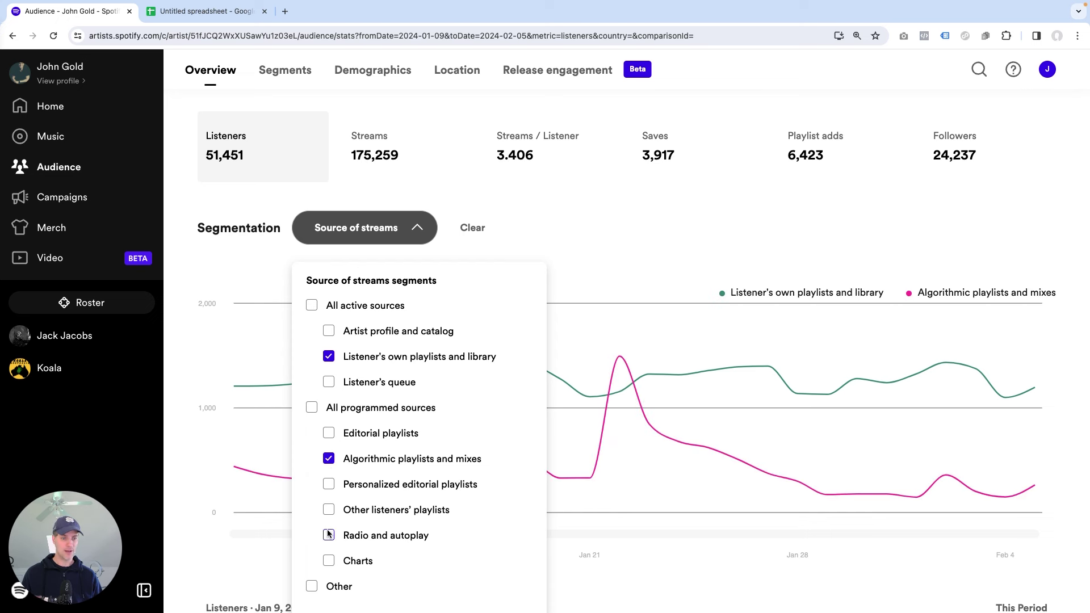
{"action": "left_click", "coordinate": [329, 511]}
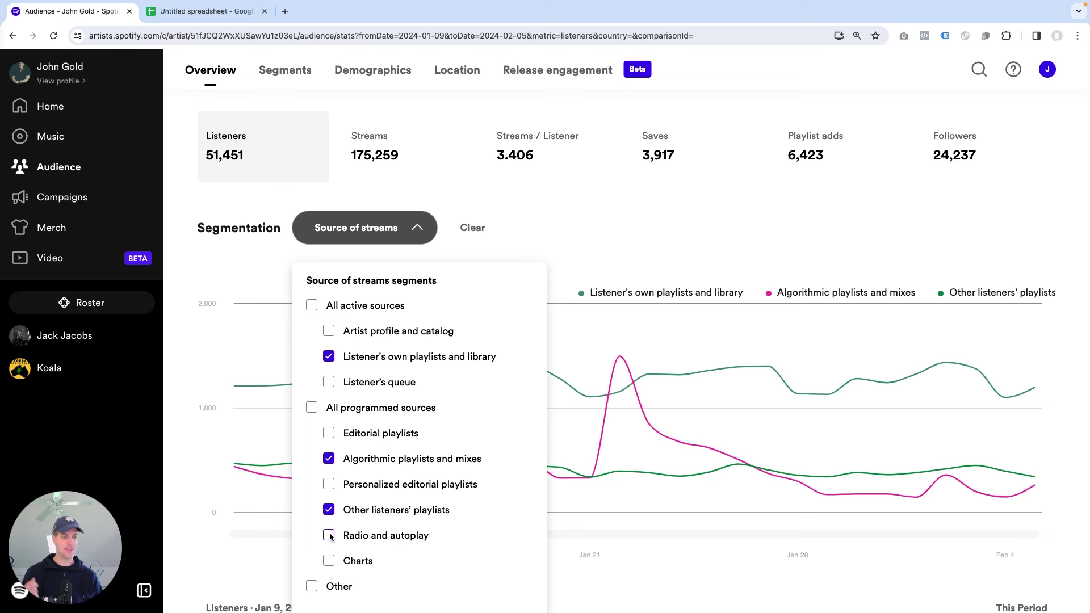
{"action": "left_click", "coordinate": [330, 535]}
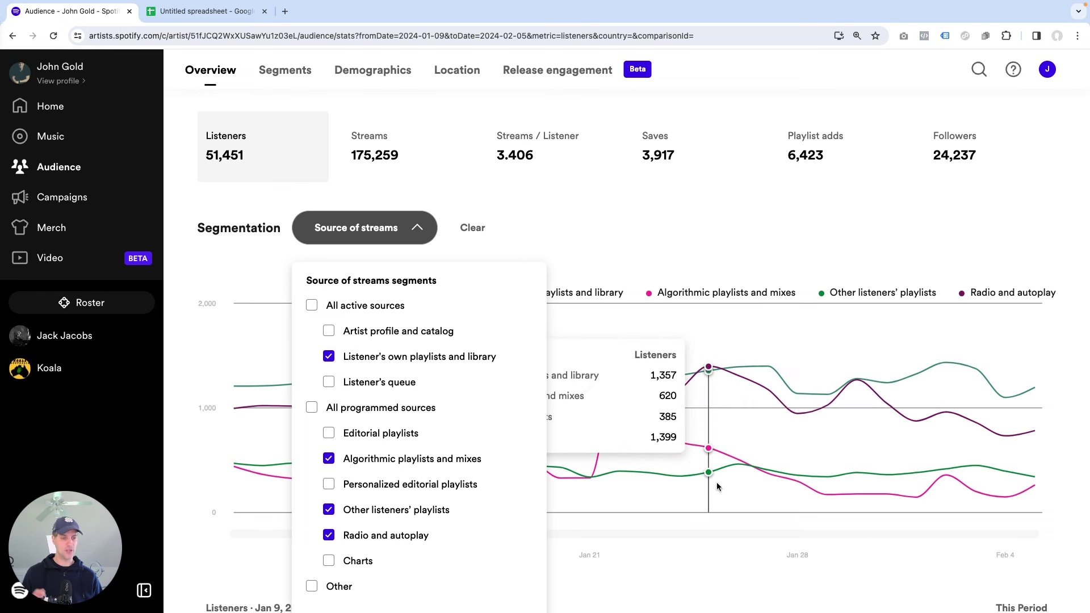
- Test Editorial playlists, Charts and Listener's queue, leaving all three unchecked
{"action": "left_click", "coordinate": [329, 434]}
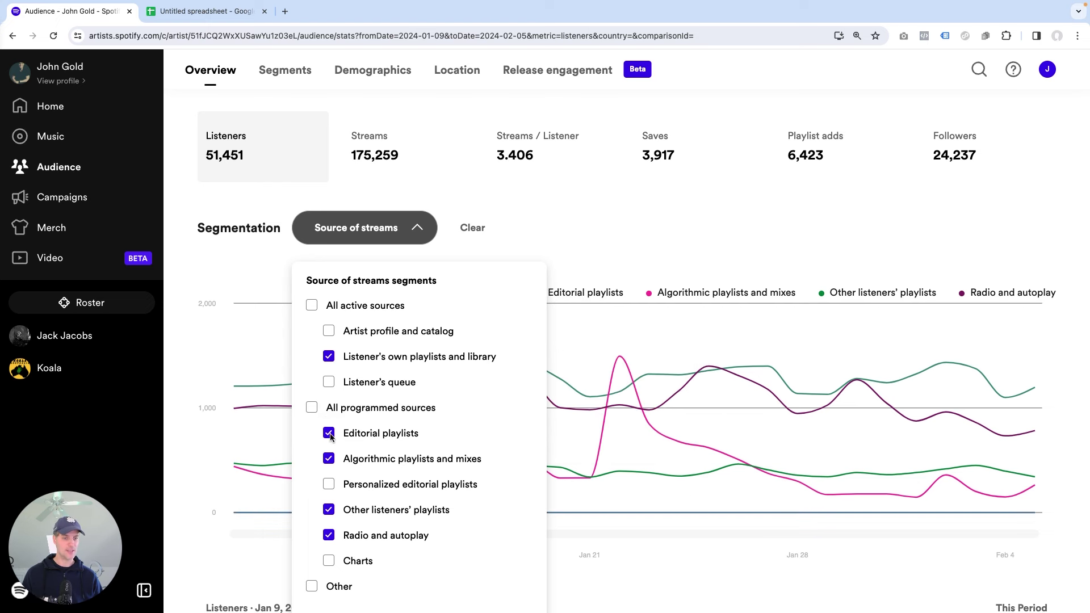
{"action": "left_click", "coordinate": [329, 434]}
{"action": "left_click", "coordinate": [329, 561]}
{"action": "left_click", "coordinate": [328, 562]}
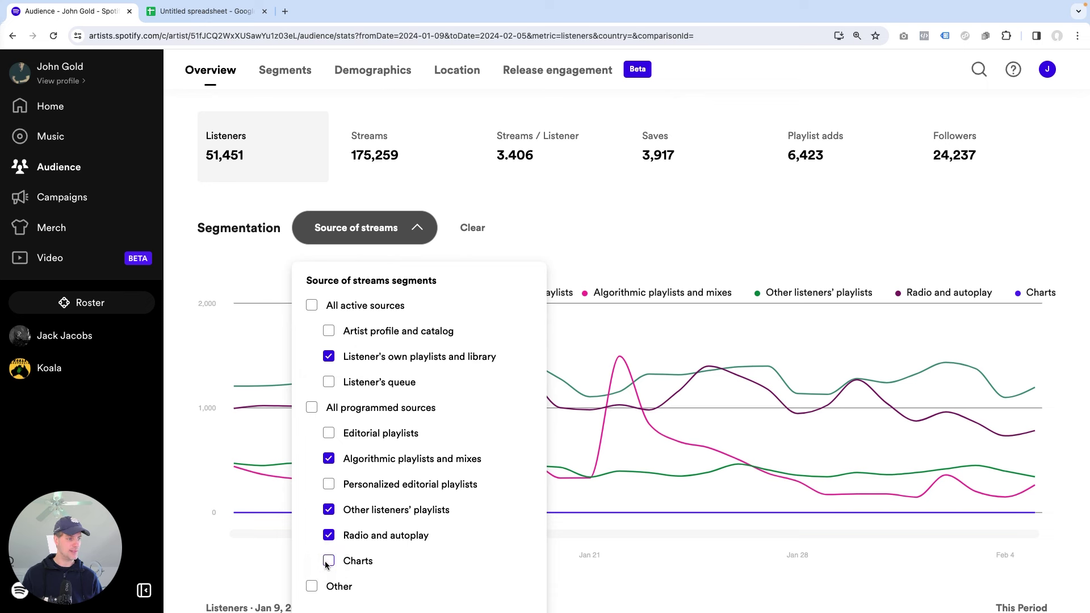
{"action": "left_click", "coordinate": [328, 382]}
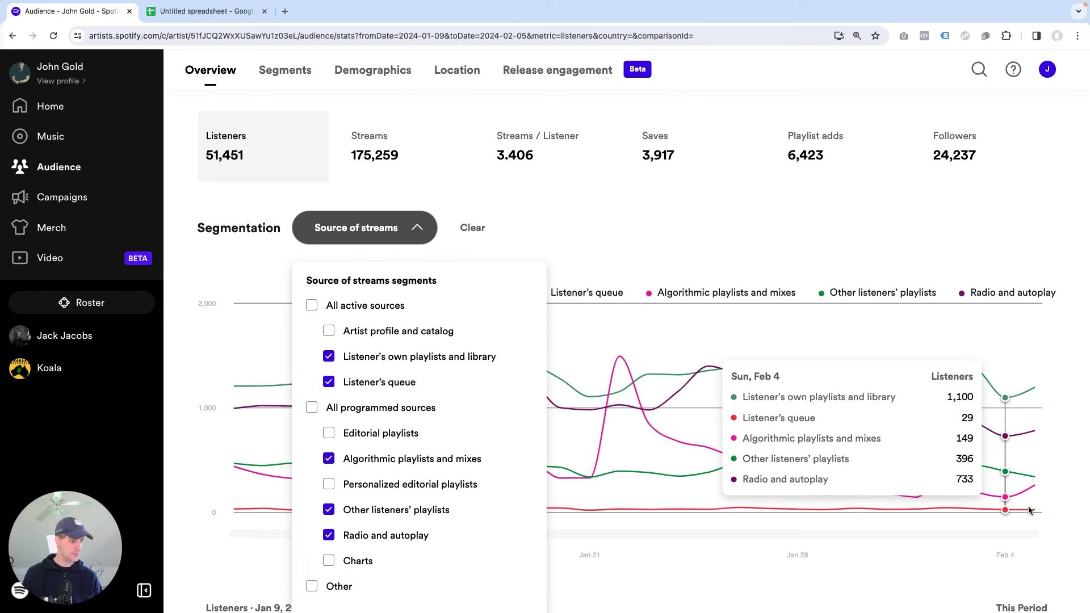
{"action": "left_click", "coordinate": [330, 382]}
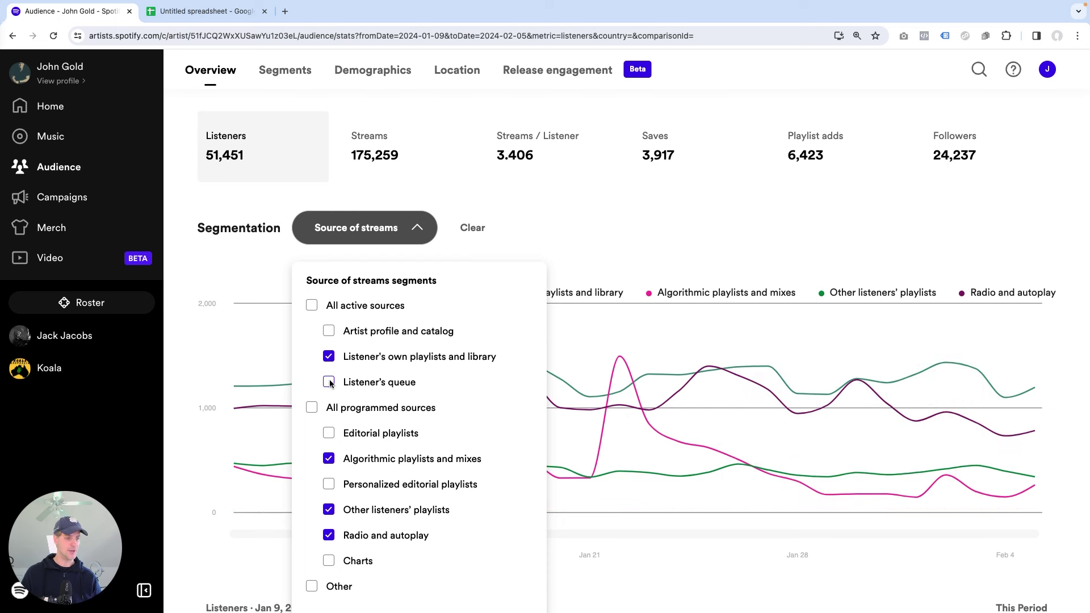
{"action": "scroll", "coordinate": [426, 397], "scroll_direction": "down", "scroll_amount": 4}
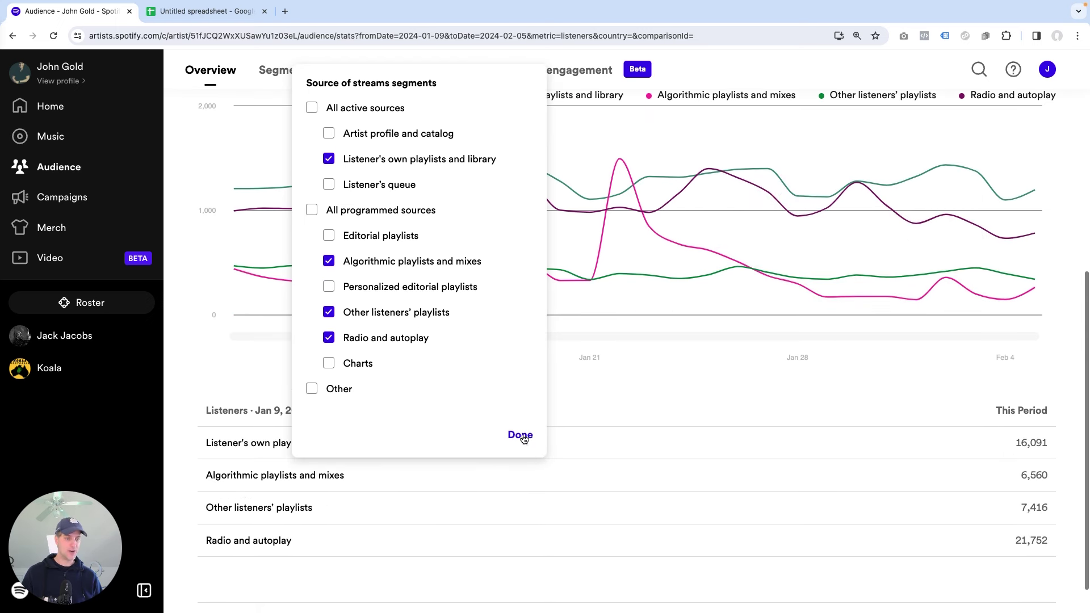
{"action": "left_click", "coordinate": [521, 436]}
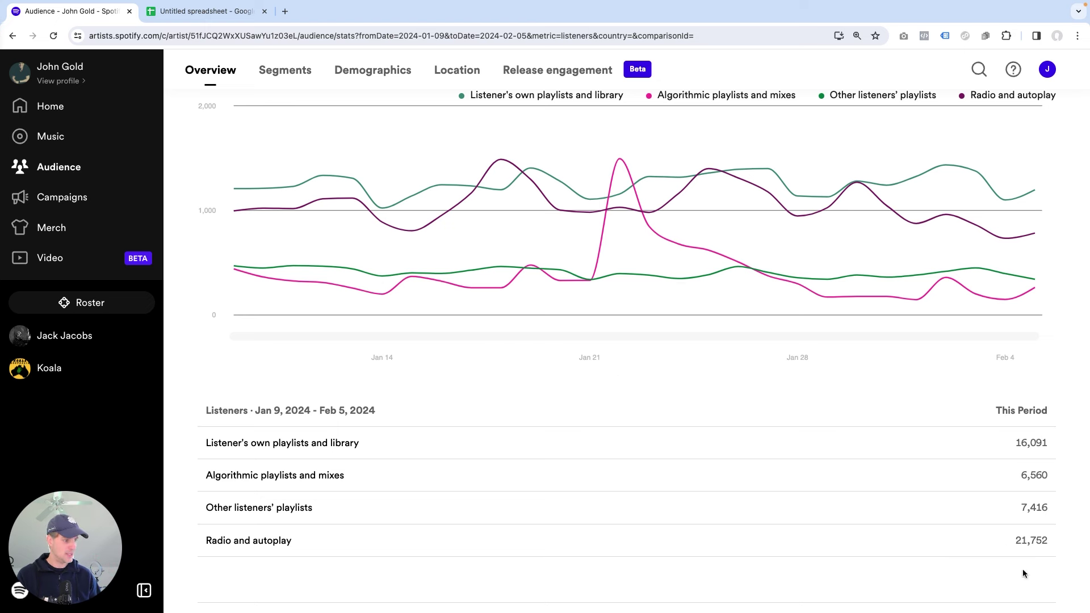
- Switch to the listener-share spreadsheet showing the four-source table
{"action": "left_click", "coordinate": [196, 11]}
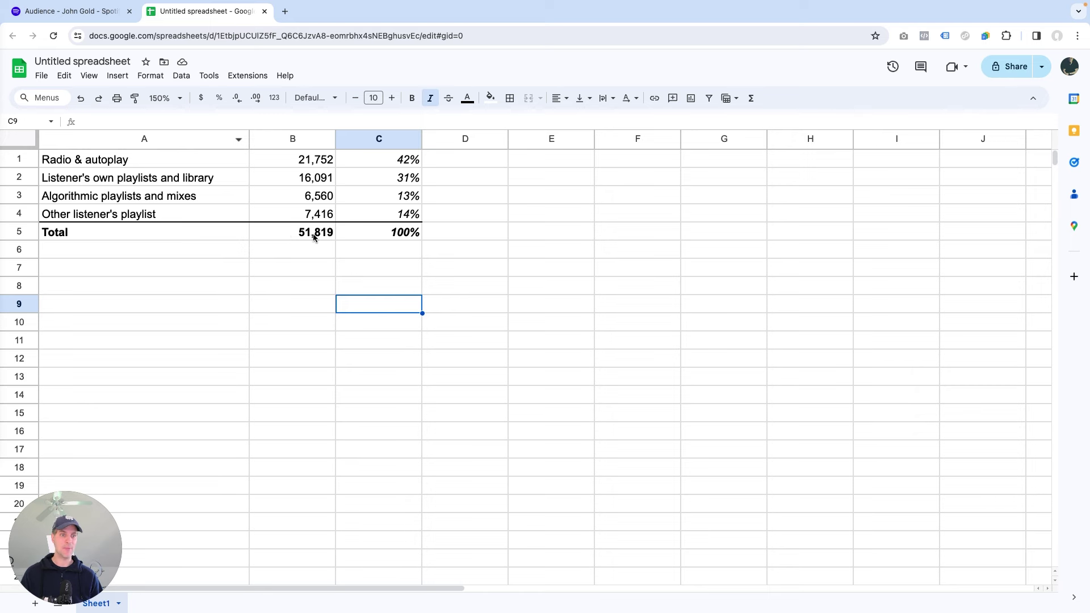
{"action": "left_click", "coordinate": [101, 16]}
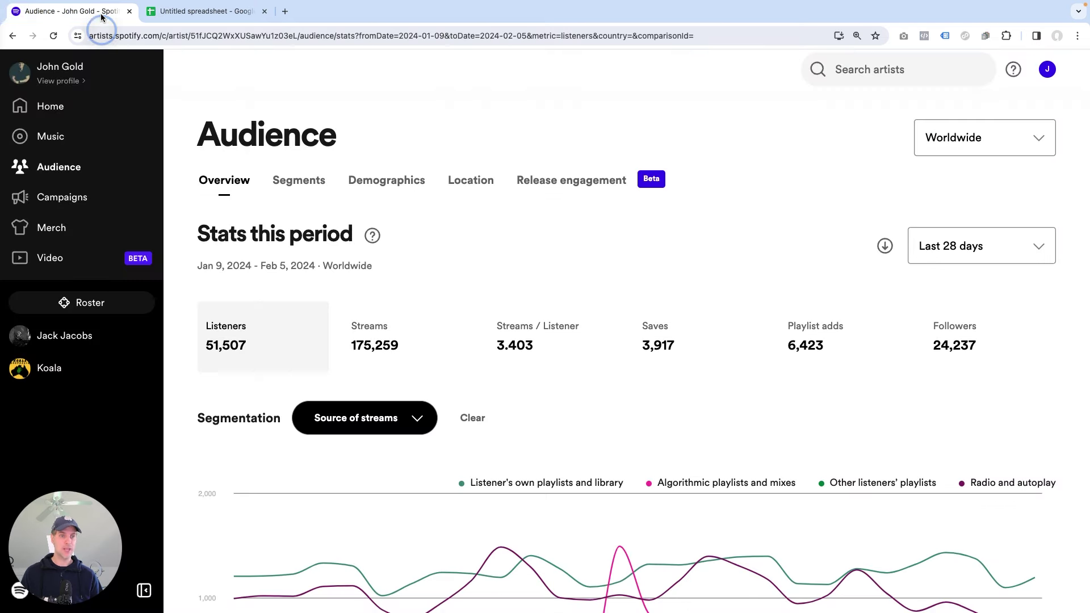
- Review the Listeners chart by source of streams, then return to the listener-share spreadsheet
{"action": "left_click", "coordinate": [237, 327]}
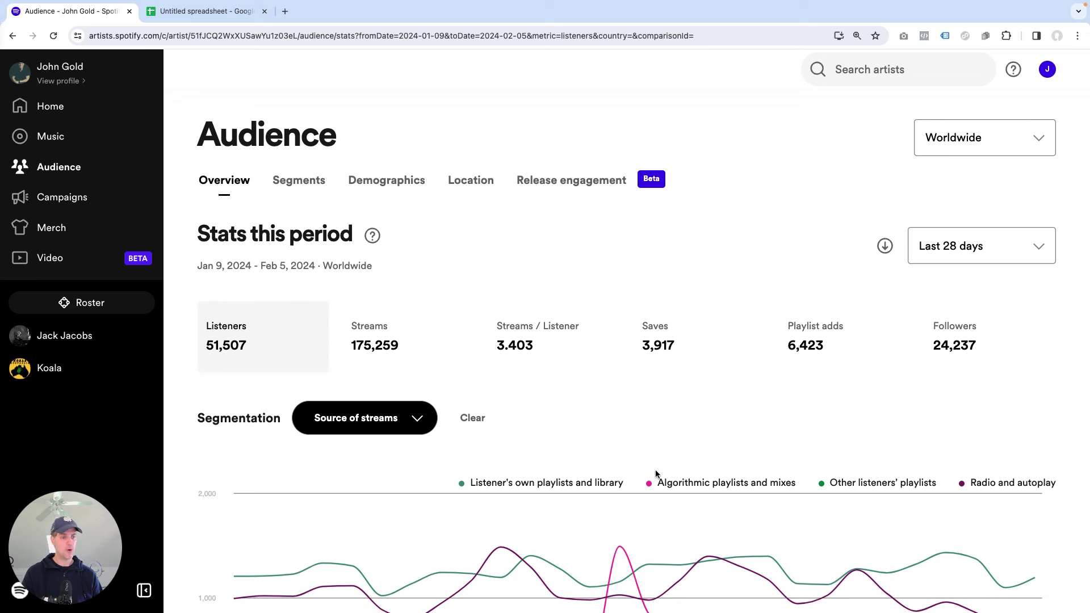
{"action": "scroll", "coordinate": [657, 479], "scroll_direction": "down", "scroll_amount": 2}
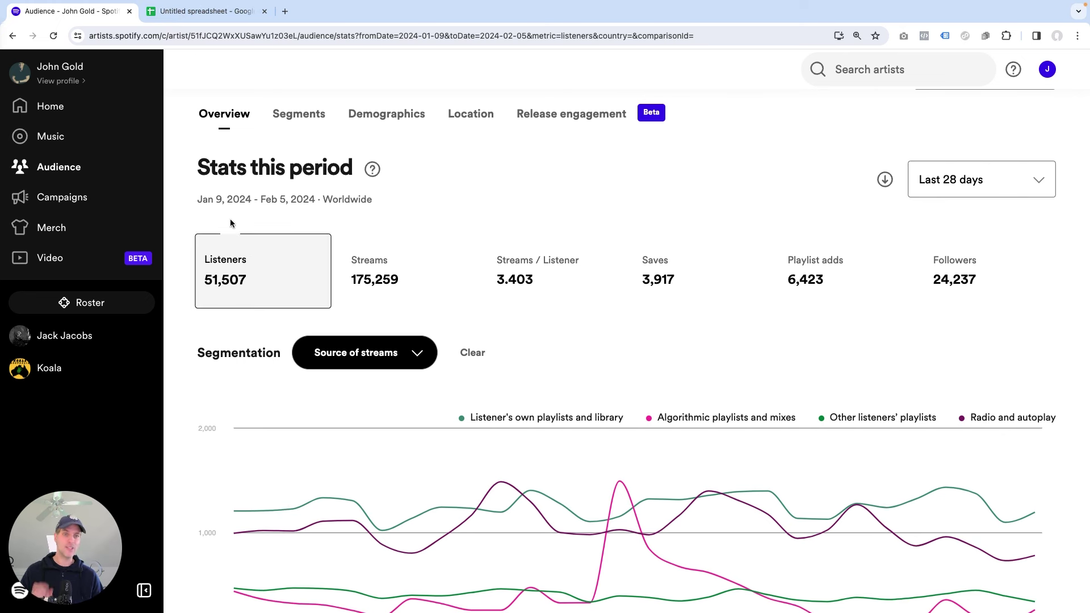
{"action": "left_click", "coordinate": [225, 13]}
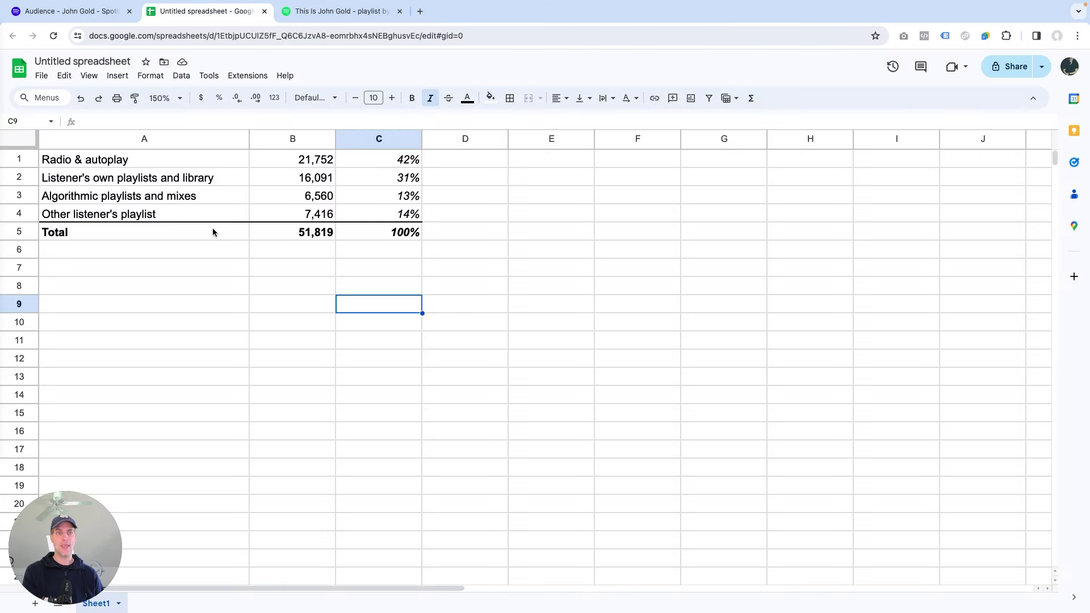
{"action": "left_click", "coordinate": [314, 14]}
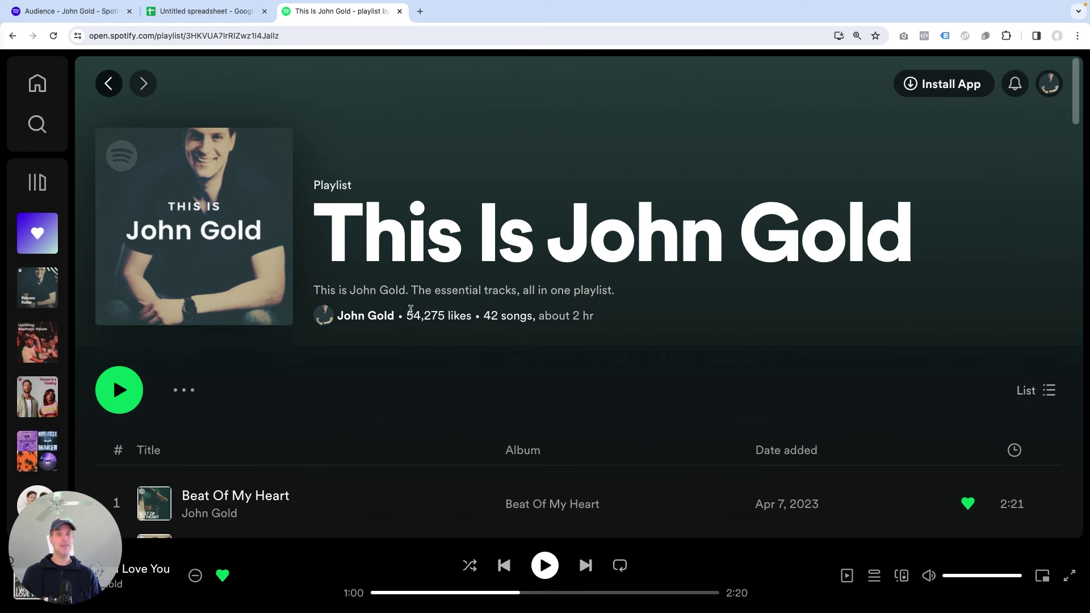
{"action": "scroll", "coordinate": [486, 330], "scroll_direction": "down", "scroll_amount": 4}
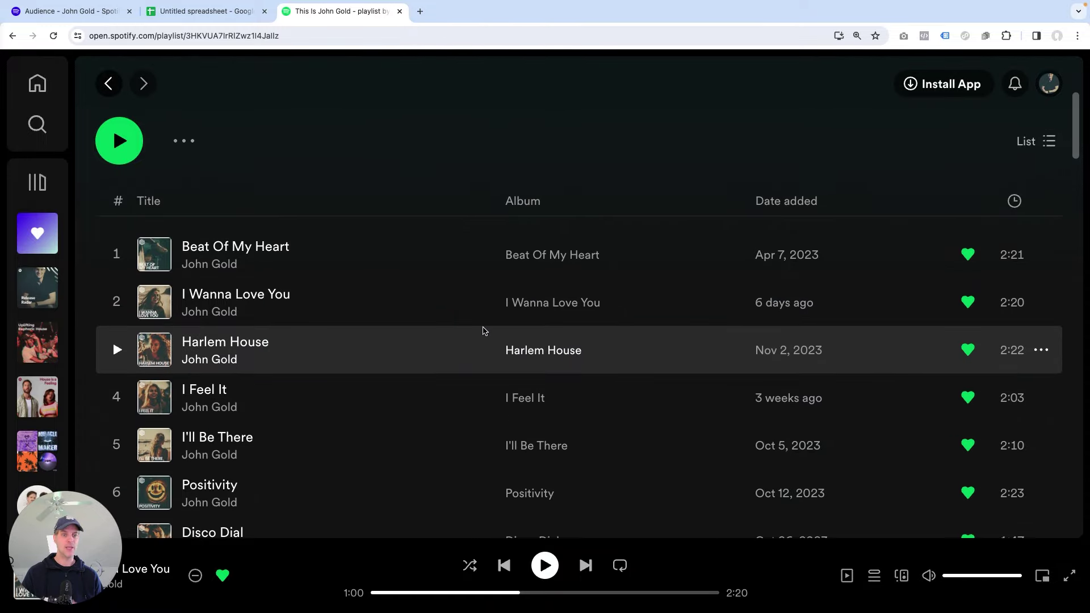
{"action": "scroll", "coordinate": [483, 329], "scroll_direction": "up", "scroll_amount": 5}
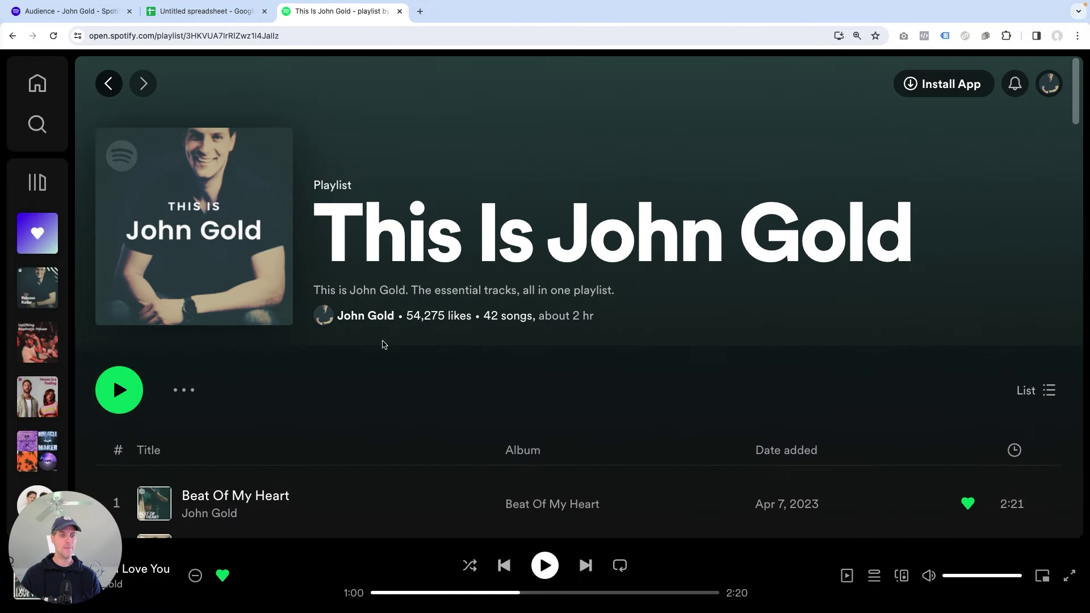
{"action": "scroll", "coordinate": [307, 216], "scroll_direction": "down", "scroll_amount": 1}
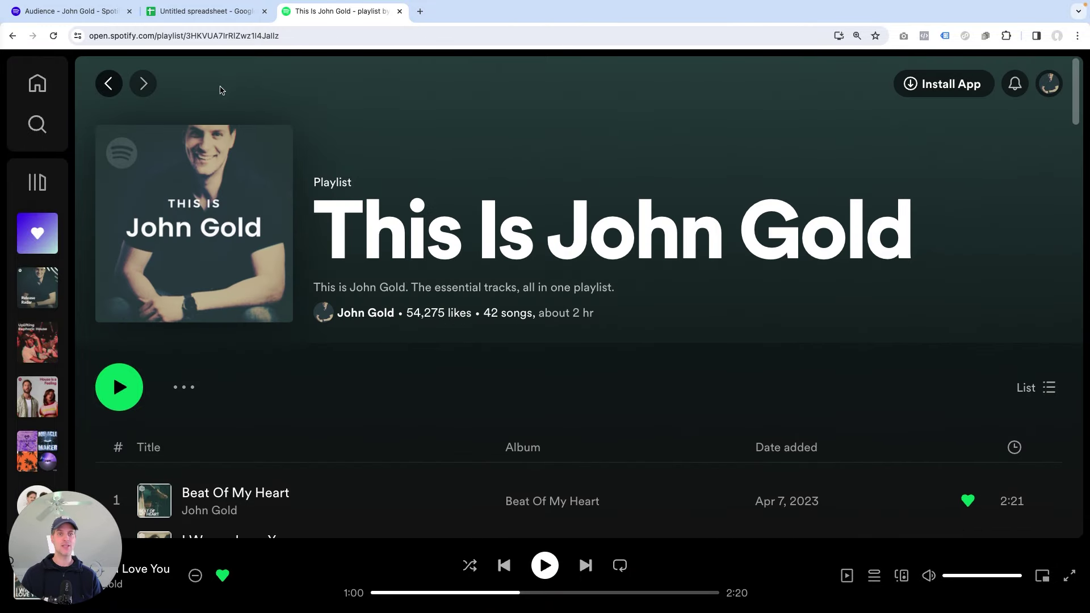
{"action": "left_click", "coordinate": [185, 12]}
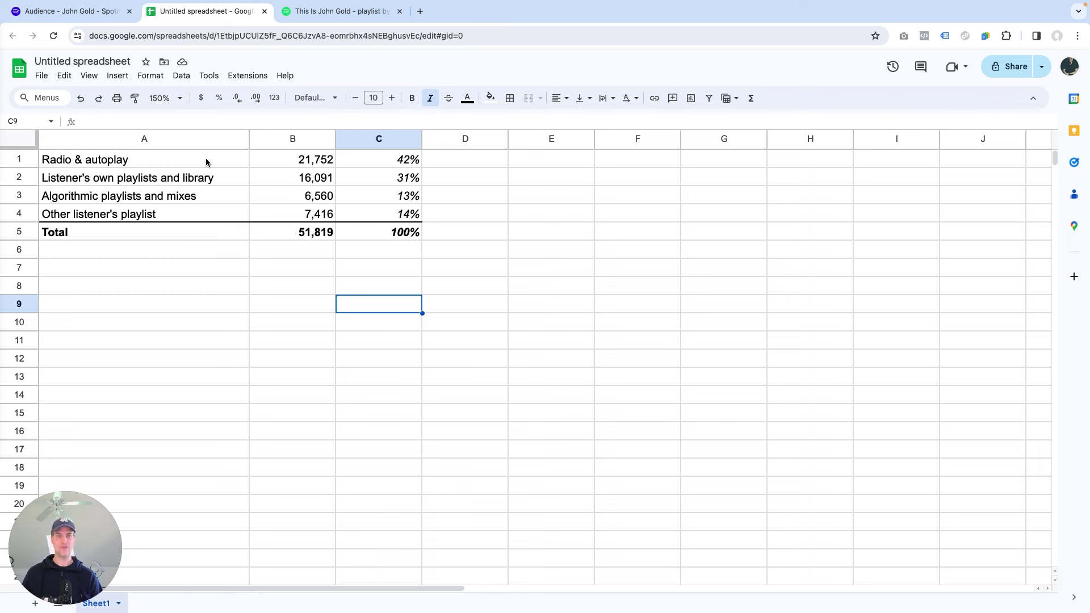
{"action": "left_click", "coordinate": [205, 162]}
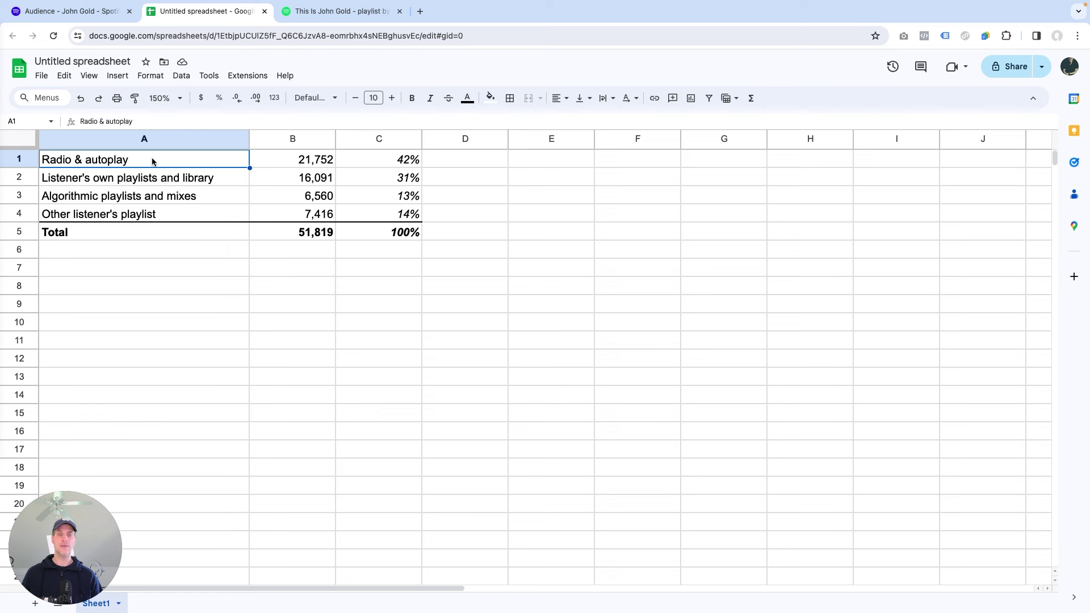
- Enter Free in D1, D2 and D3 for Radio & autoplay, own playlists and algorithmic playlists
{"action": "left_click", "coordinate": [440, 162]}
{"action": "type", "text": "Free"}
{"action": "key", "text": "Return"}
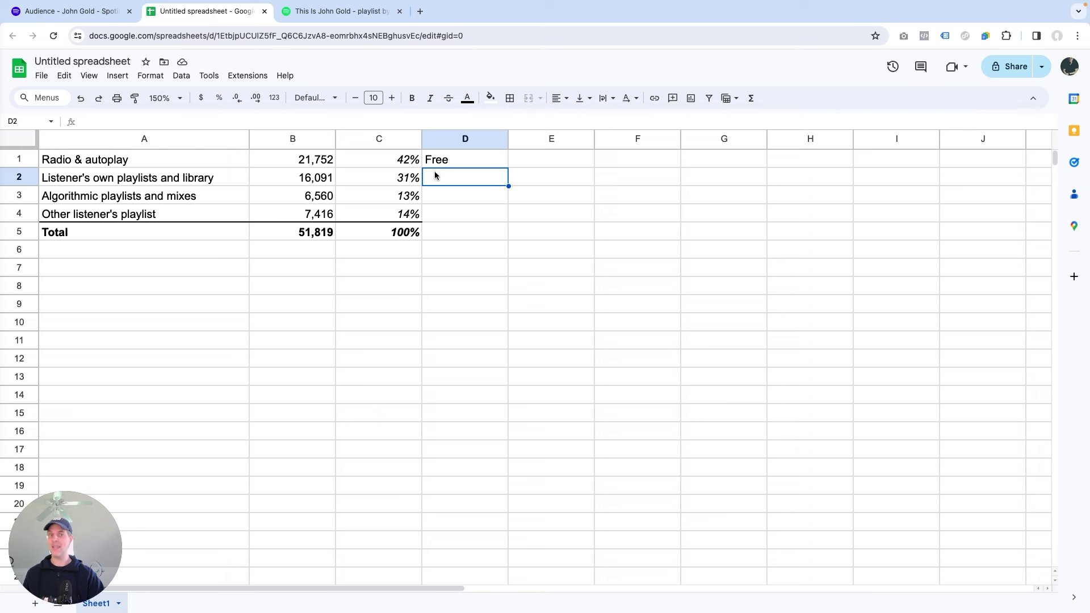
{"action": "type", "text": "Free"}
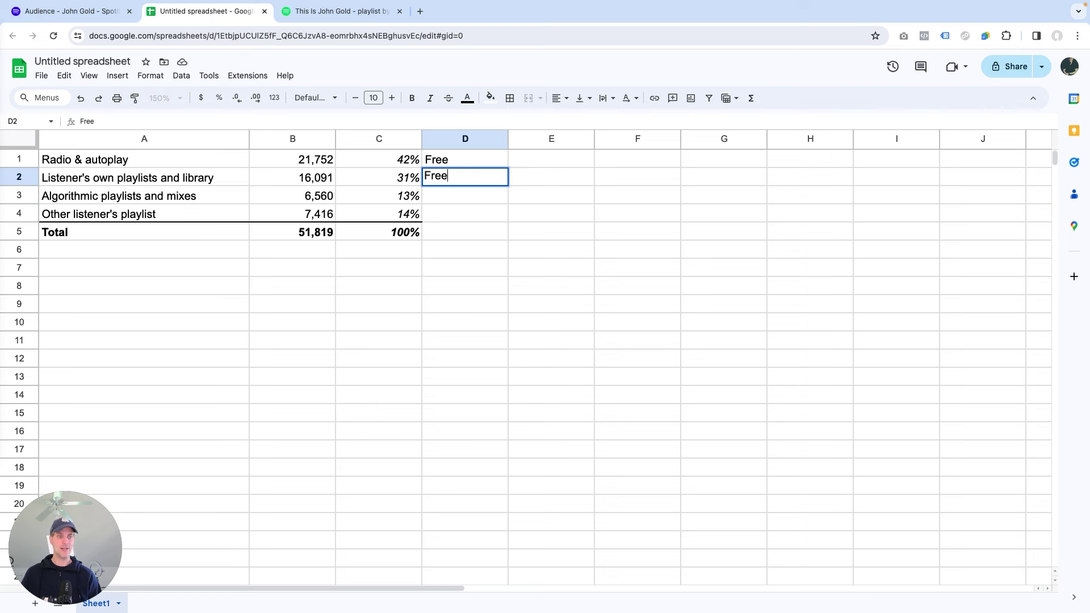
{"action": "key", "text": "Return"}
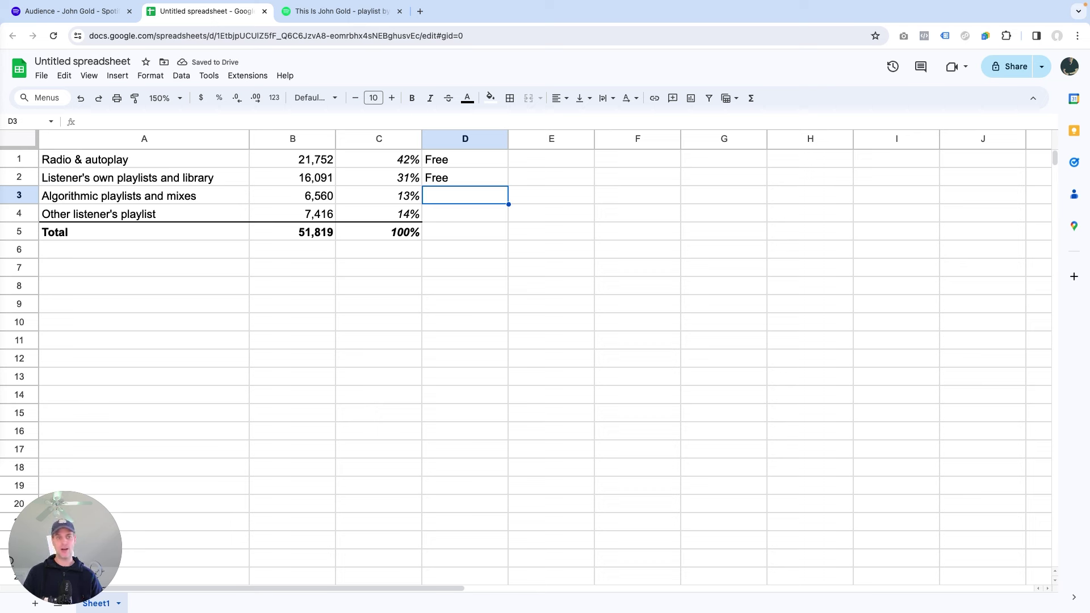
{"action": "type", "text": "Free"}
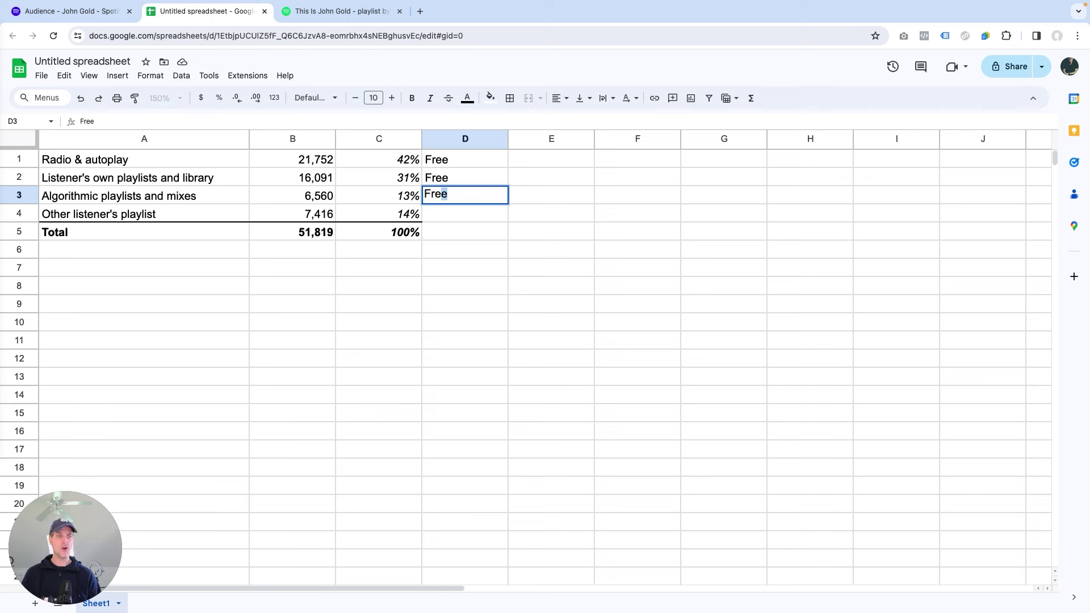
{"action": "key", "text": "Return"}
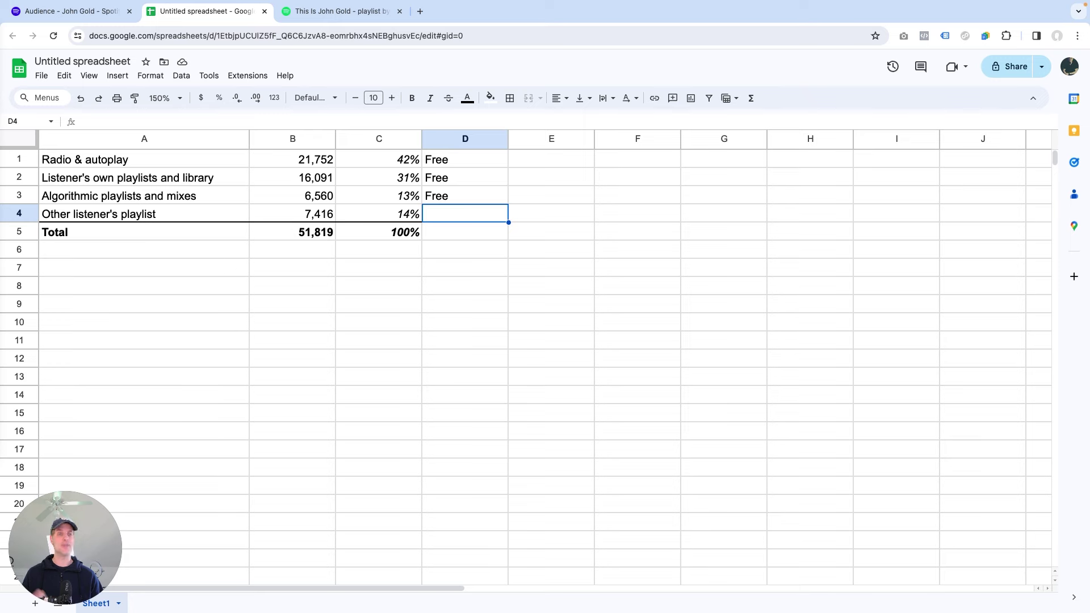
{"action": "left_click", "coordinate": [343, 12]}
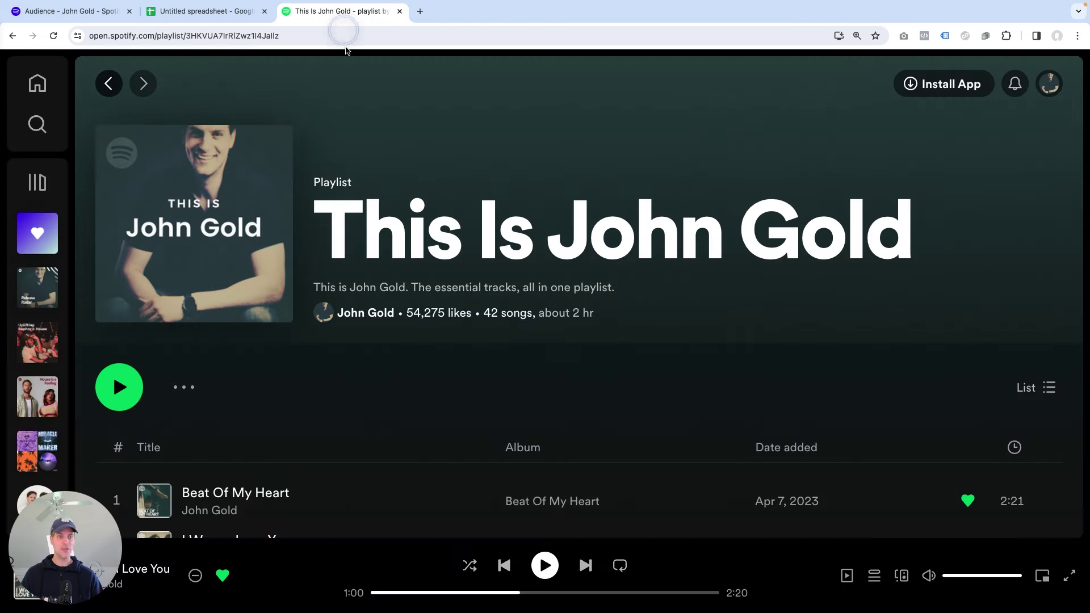
{"action": "scroll", "coordinate": [565, 372], "scroll_direction": "down", "scroll_amount": 4}
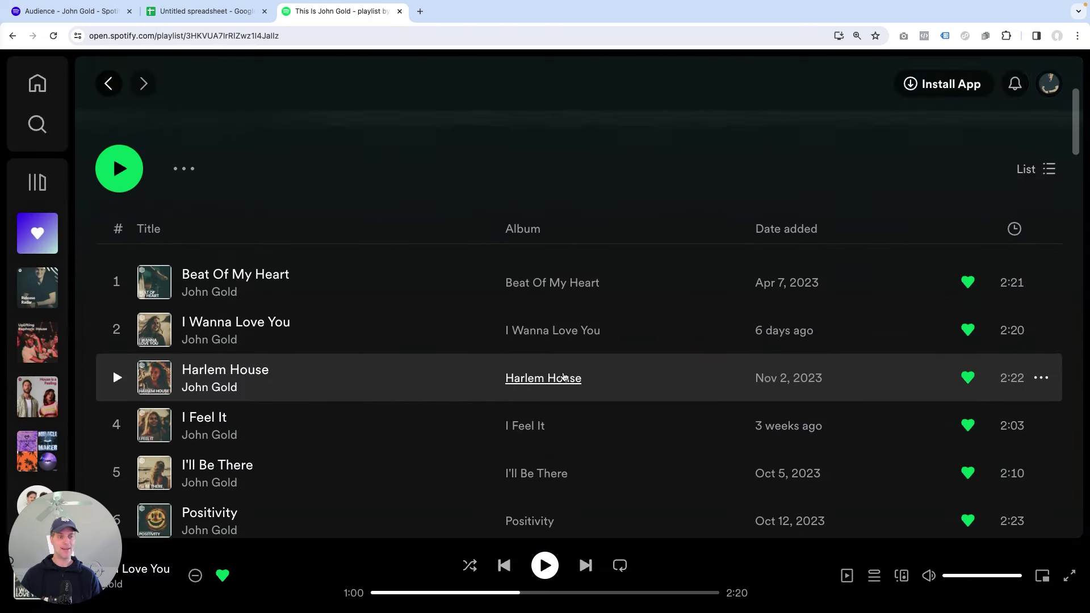
{"action": "scroll", "coordinate": [564, 377], "scroll_direction": "down", "scroll_amount": 1}
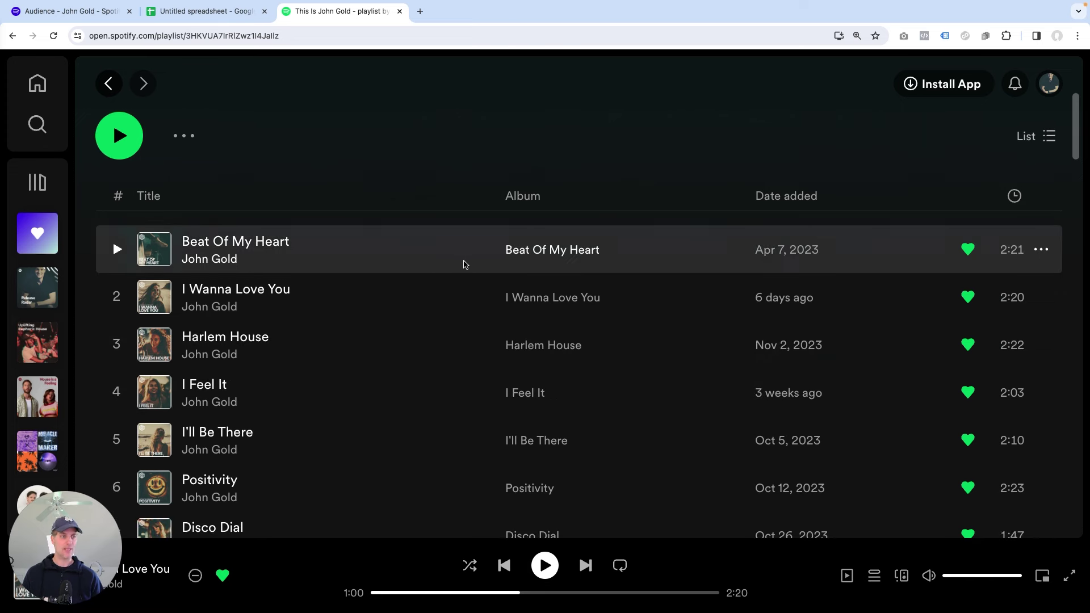
{"action": "scroll", "coordinate": [469, 292], "scroll_direction": "up", "scroll_amount": 5}
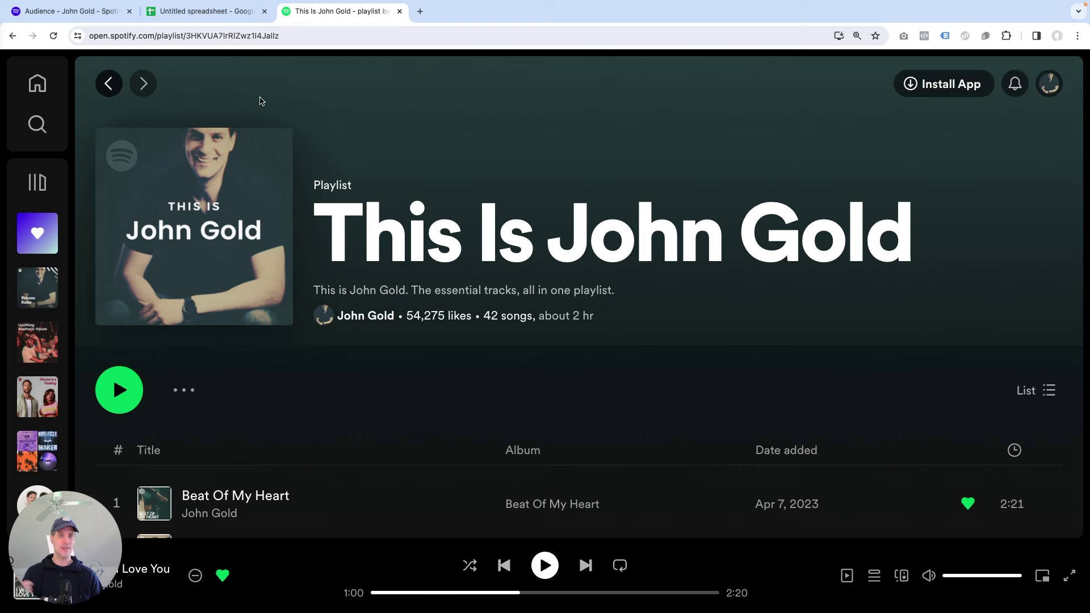
{"action": "left_click", "coordinate": [211, 17]}
{"action": "left_click", "coordinate": [89, 17]}
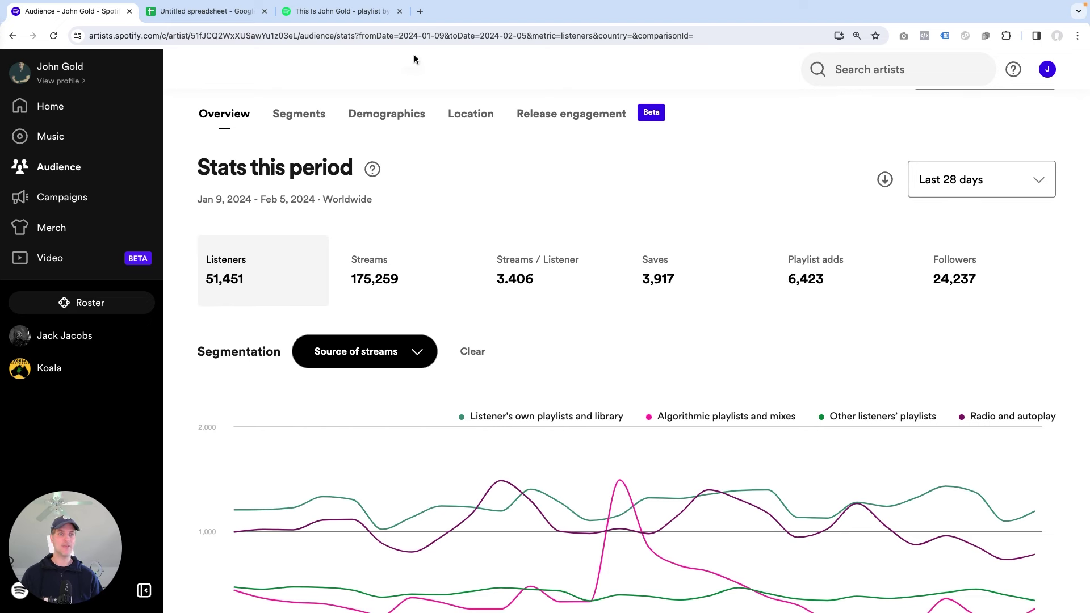
{"action": "left_click", "coordinate": [227, 16]}
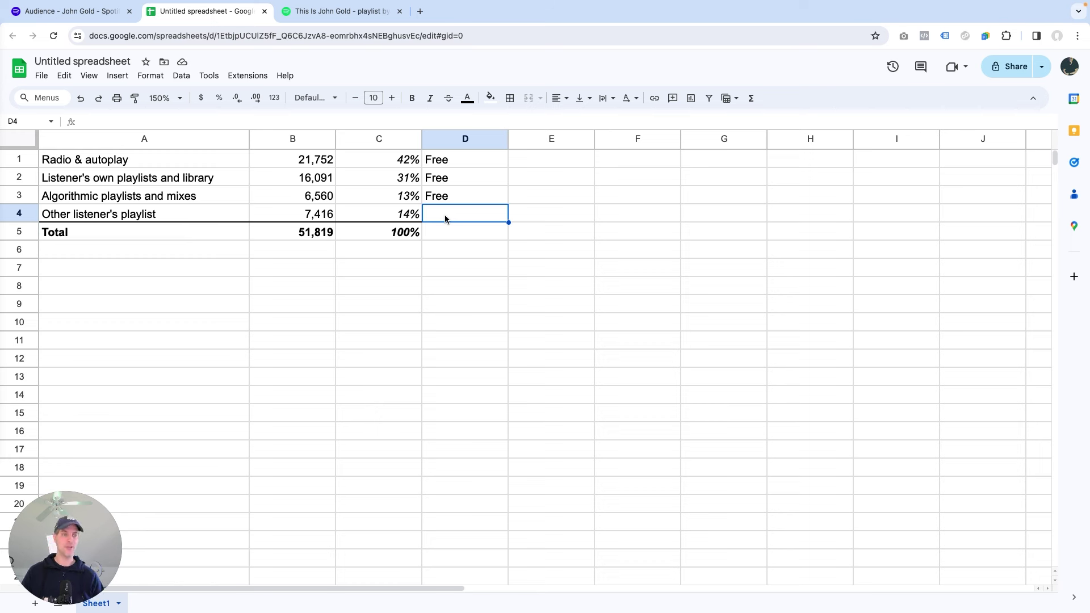
- Enter Ads in D4 for Other listener's playlist, then select cell D9
{"action": "type", "text": "Ads"}
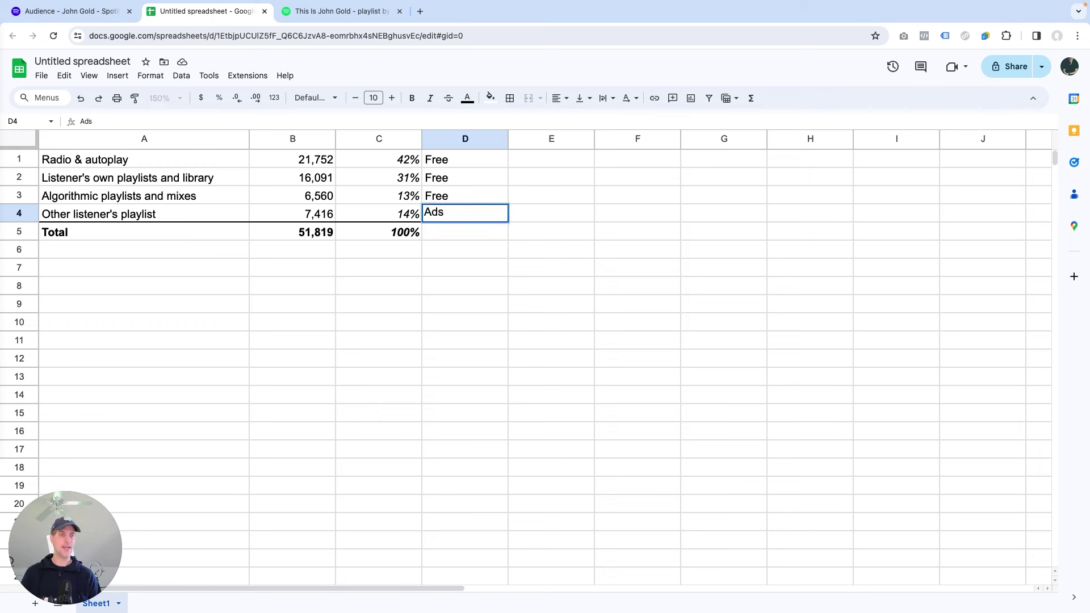
{"action": "key", "text": "Return"}
{"action": "left_click", "coordinate": [486, 308]}
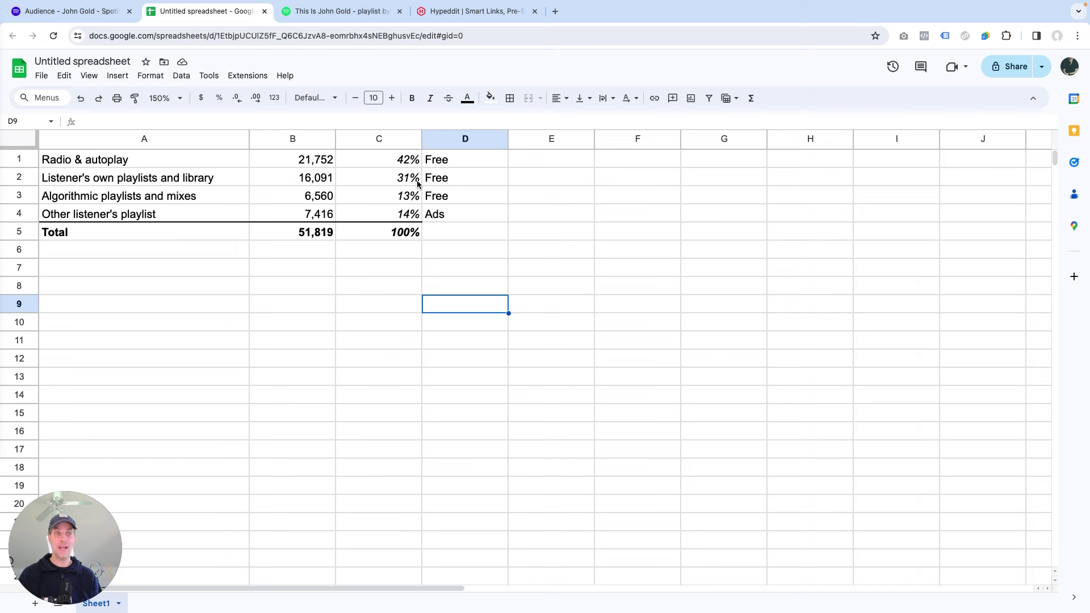
{"action": "left_click", "coordinate": [474, 11]}
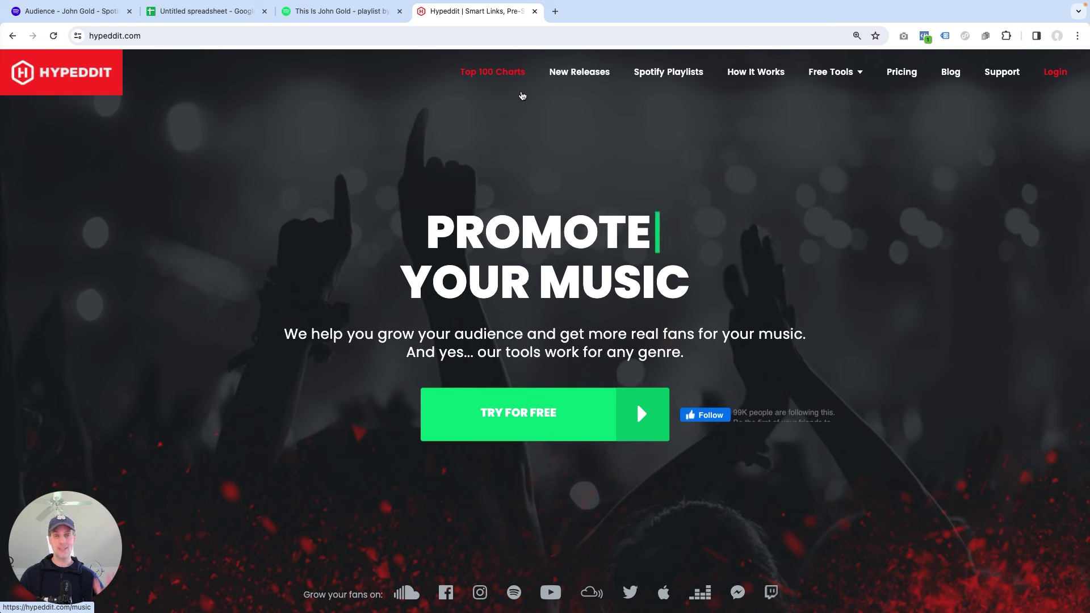
{"action": "left_click", "coordinate": [217, 13]}
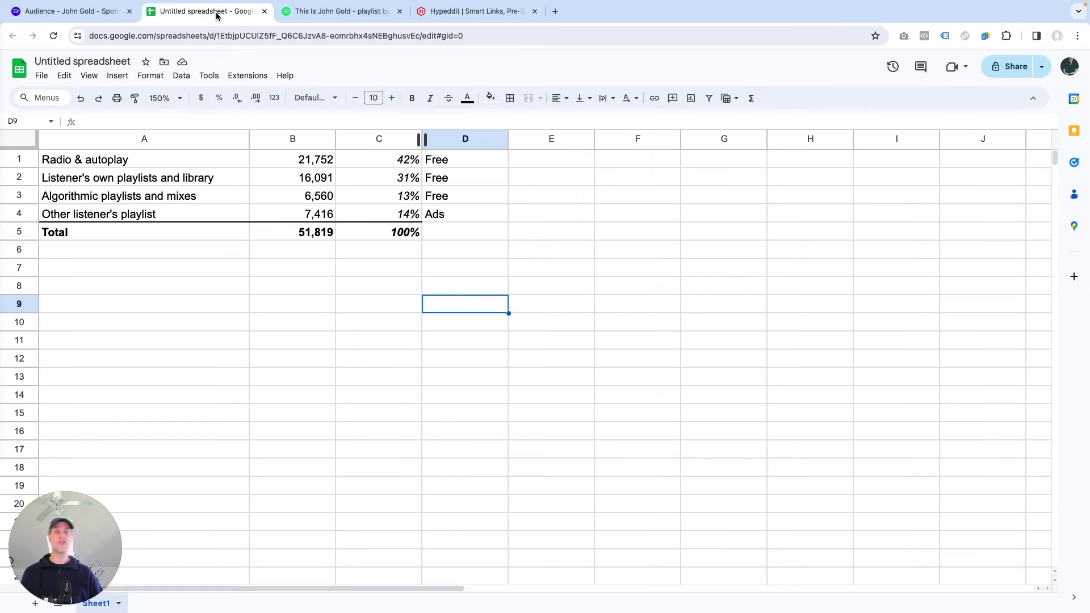